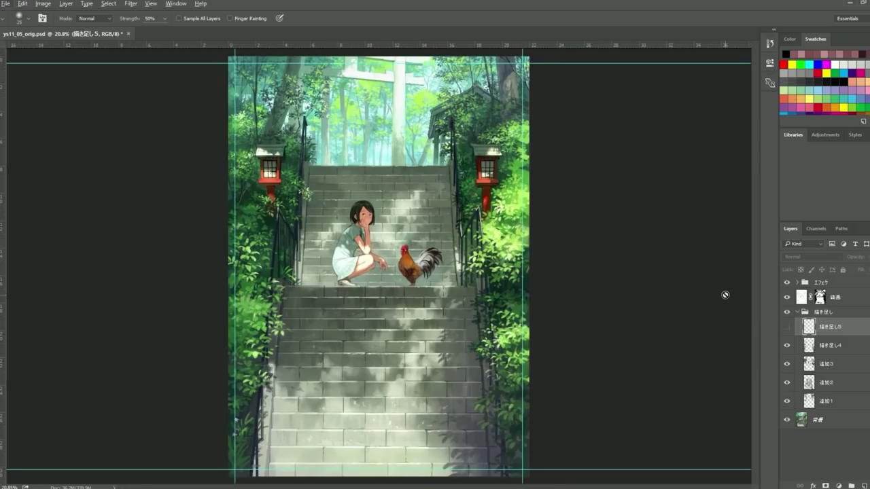
# Step: Toggle the visibility of layer 描き足し5 repeatedly to compare the full illustration with and without it
pyautogui.click(786, 330)
pyautogui.click(786, 330)
pyautogui.click(786, 330)
pyautogui.click(785, 331)
pyautogui.click(785, 331)
pyautogui.click(785, 330)
pyautogui.click(785, 330)
pyautogui.click(786, 330)
pyautogui.click(785, 330)
pyautogui.click(785, 330)
pyautogui.click(787, 327)
pyautogui.click(786, 327)
pyautogui.click(787, 327)
pyautogui.click(787, 327)
# Step: Examine the foliage beside the right-hand lantern with 描き足し5 off and on, and leave that layer hidden
pyautogui.scroll(4, 529, 195)
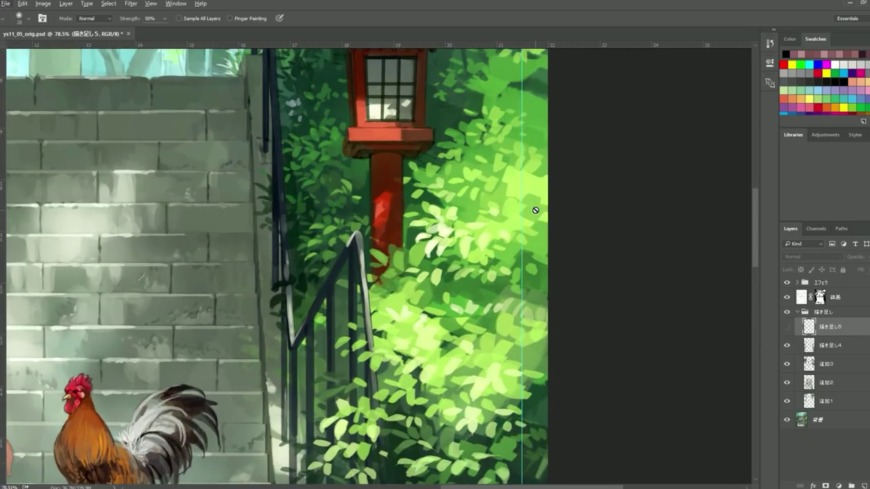
pyautogui.scroll(-2, 582, 167)
pyautogui.click(788, 329)
pyautogui.scroll(-3, 561, 219)
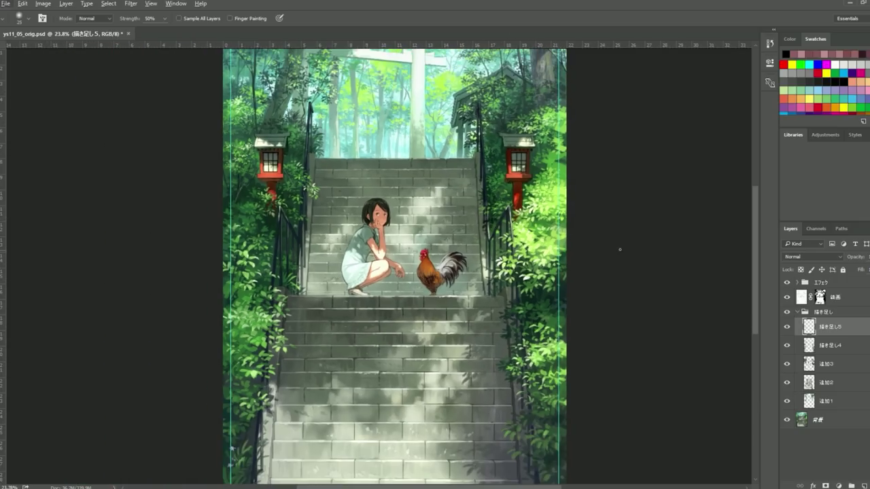
pyautogui.scroll(-1, 457, 328)
pyautogui.click(786, 328)
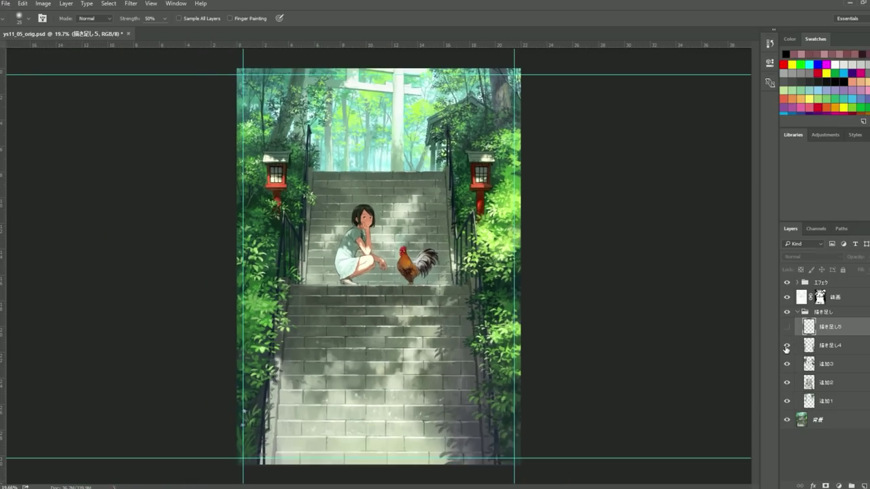
# Step: Compare the whole illustration with layer 描き足し4 hidden and shown, ending with it visible
pyautogui.click(787, 347)
pyautogui.click(787, 347)
pyautogui.click(787, 347)
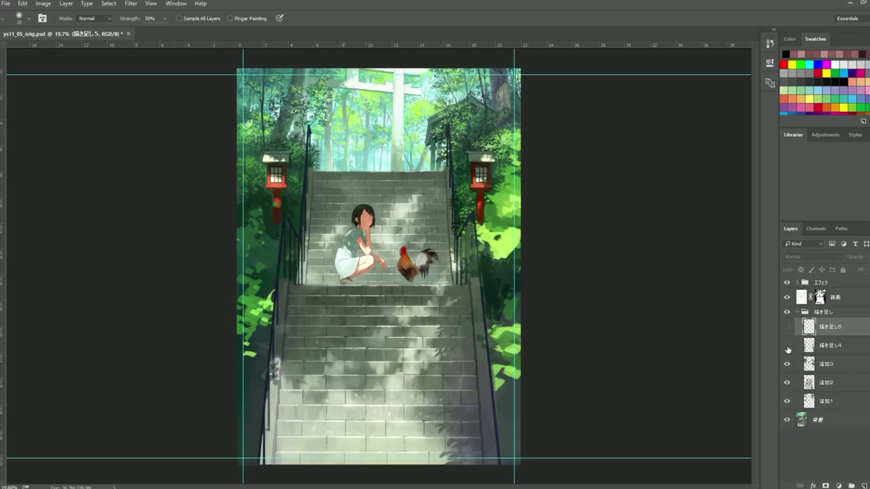
pyautogui.click(787, 346)
pyautogui.click(787, 346)
pyautogui.click(787, 347)
pyautogui.scroll(2, 345, 259)
pyautogui.scroll(2, 345, 259)
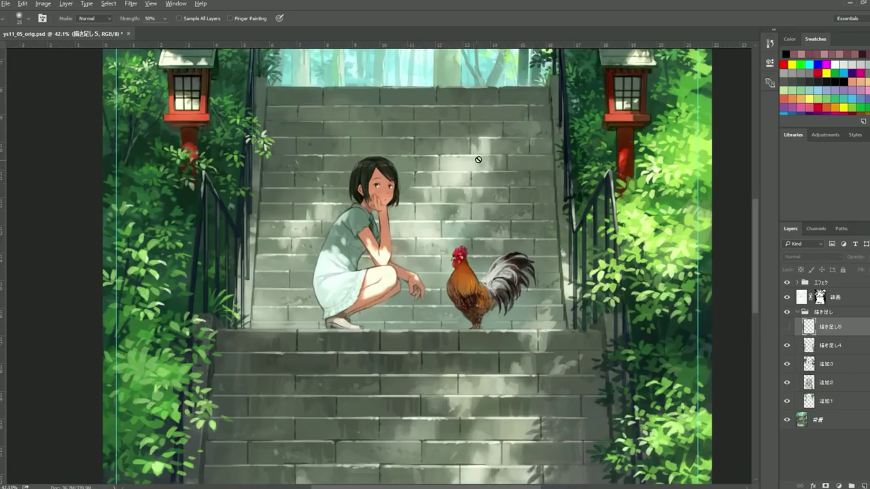
# Step: Toggle layer 描き足し4 in a closer view of the girl, the rooster and the stairs, leaving it hidden
pyautogui.click(787, 346)
pyautogui.click(787, 347)
pyautogui.click(787, 347)
pyautogui.click(787, 346)
pyautogui.click(787, 347)
pyautogui.click(787, 347)
pyautogui.click(787, 347)
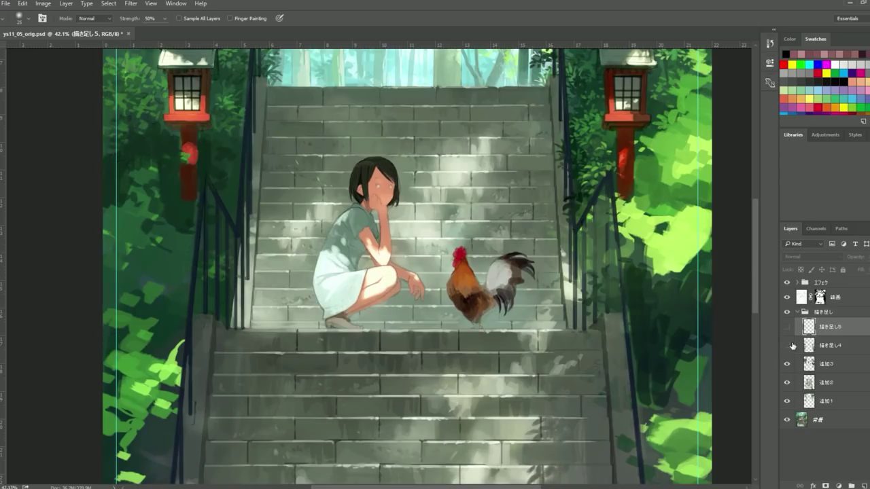
# Step: Inspect the girl's face and upper body while toggling layer 描き足し5, with 描き足し4 kept hidden
pyautogui.scroll(2, 386, 245)
pyautogui.scroll(3, 371, 189)
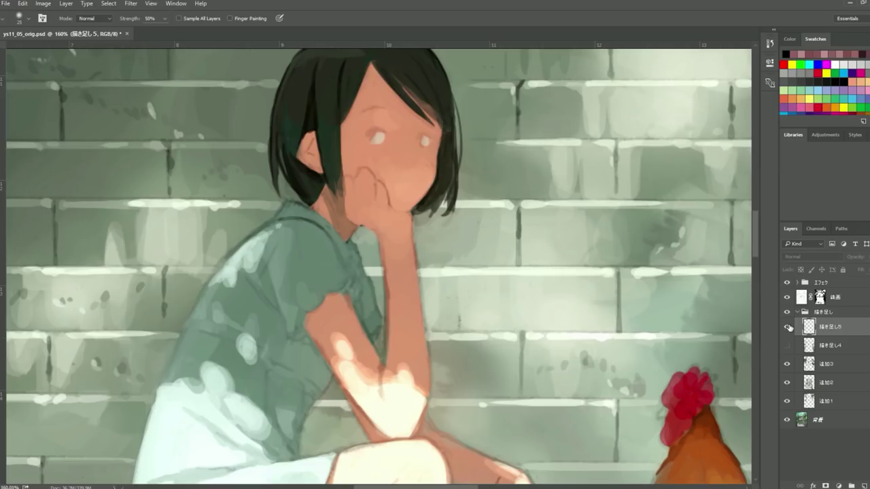
pyautogui.click(788, 328)
pyautogui.click(788, 327)
pyautogui.click(789, 328)
pyautogui.click(789, 329)
pyautogui.click(789, 328)
pyautogui.click(789, 328)
# Step: Show layer 描き足し4 again and compare the girl with 描き足し5 on and off, leaving 描き足し5 hidden
pyautogui.click(787, 345)
pyautogui.click(785, 330)
pyautogui.click(785, 331)
pyautogui.click(784, 331)
pyautogui.click(785, 331)
pyautogui.click(784, 331)
pyautogui.click(785, 331)
pyautogui.scroll(-5, 719, 277)
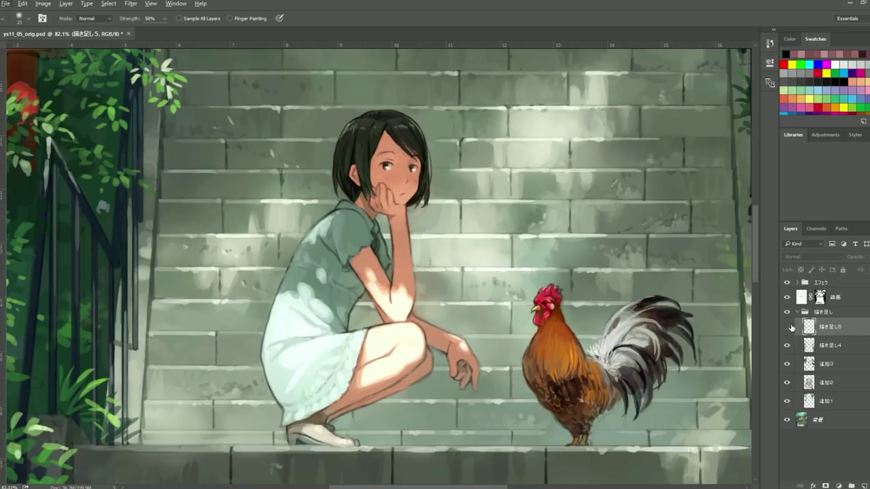
# Step: Toggle layer 描き足し4 to compare the detailing on the girl and the rooster, leaving it visible
pyautogui.click(786, 348)
pyautogui.click(787, 348)
pyautogui.click(786, 348)
pyautogui.click(787, 348)
pyautogui.click(787, 348)
pyautogui.click(787, 348)
pyautogui.click(786, 348)
pyautogui.click(787, 348)
pyautogui.scroll(4, 707, 379)
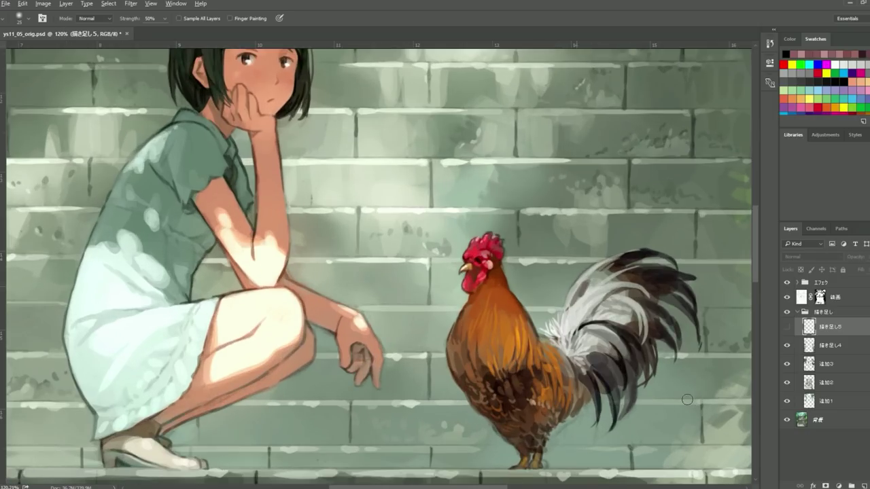
# Step: Compare the rooster close up with 描き足し4 off and on, and hide that layer in the wider view
pyautogui.click(787, 348)
pyautogui.click(787, 347)
pyautogui.click(787, 348)
pyautogui.click(787, 347)
pyautogui.scroll(-4, 553, 254)
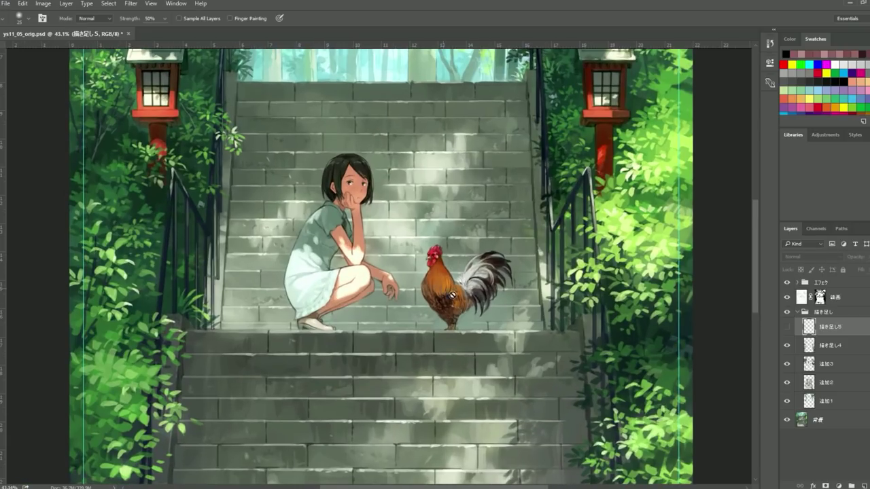
pyautogui.click(787, 345)
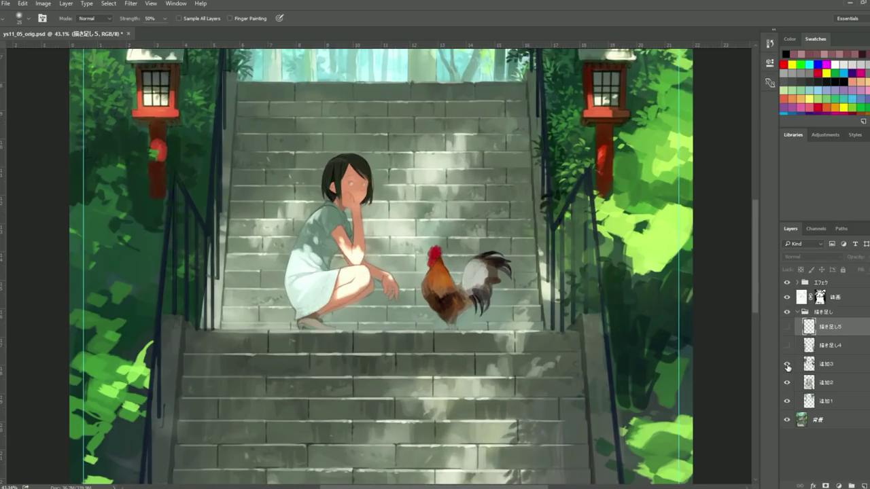
# Step: Toggle the visibility of layer 追加3 repeatedly to compare its contribution to the scene
pyautogui.scroll(-1, 609, 300)
pyautogui.click(788, 365)
pyautogui.click(788, 365)
pyautogui.click(789, 365)
pyautogui.click(789, 365)
pyautogui.click(790, 365)
pyautogui.click(790, 365)
pyautogui.click(789, 365)
pyautogui.click(790, 365)
pyautogui.click(791, 365)
pyautogui.click(791, 365)
# Step: Examine the stone steps up close with layer 追加3 hidden and shown, ending with it visible
pyautogui.scroll(2, 435, 204)
pyautogui.click(787, 365)
pyautogui.click(788, 365)
pyautogui.click(788, 365)
pyautogui.click(788, 365)
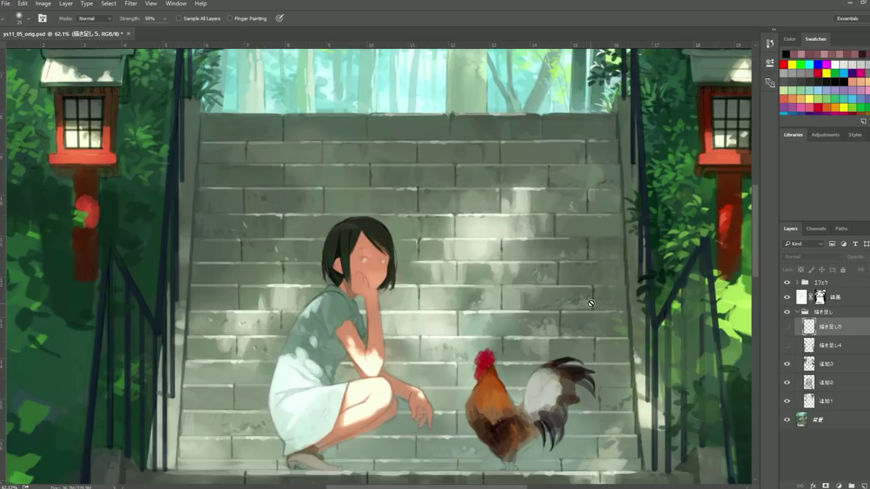
pyautogui.scroll(4, 593, 304)
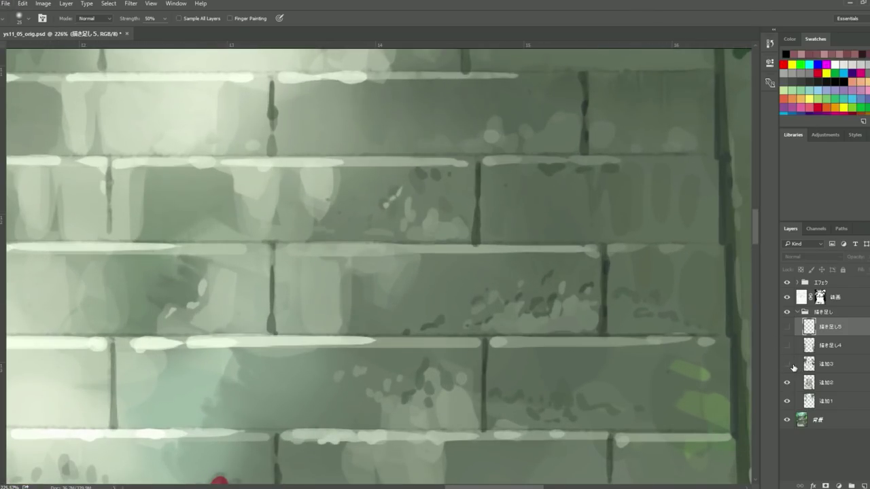
pyautogui.click(788, 365)
pyautogui.click(787, 364)
# Step: Compare layer 追加3 on and off around the right-hand lantern, and leave it hidden for a close view
pyautogui.scroll(-4, 443, 303)
pyautogui.scroll(-1, 452, 299)
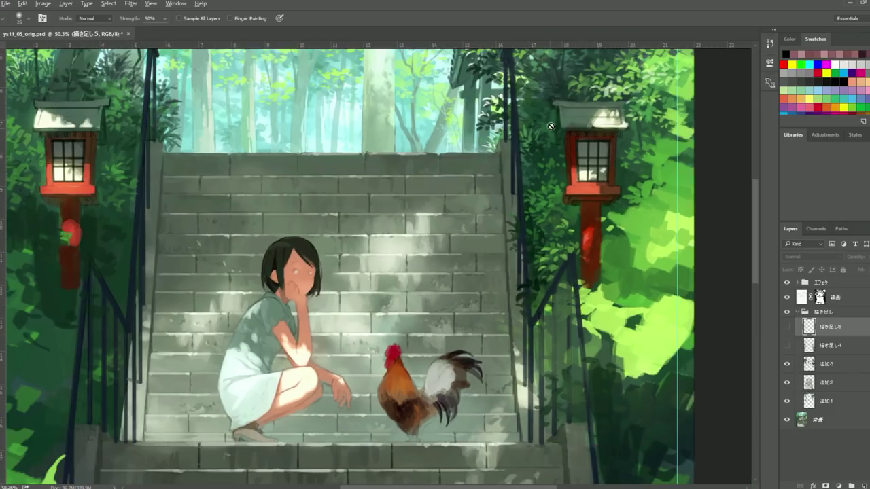
pyautogui.scroll(1, 550, 126)
pyautogui.click(787, 364)
pyautogui.click(787, 365)
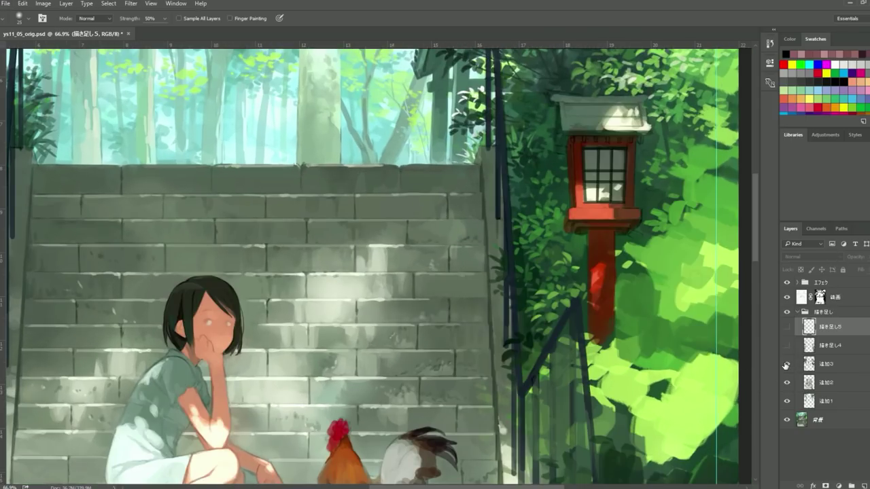
pyautogui.click(786, 364)
pyautogui.scroll(4, 672, 151)
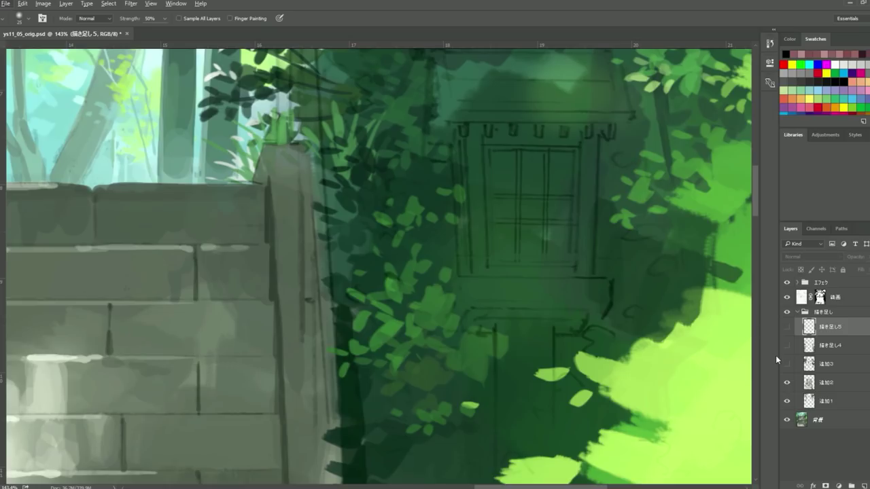
# Step: Toggle layer 追加3 in the lantern close-up to compare the underlying sketch with the painted version
pyautogui.click(786, 365)
pyautogui.click(787, 365)
pyautogui.click(787, 365)
pyautogui.click(787, 365)
pyautogui.click(787, 365)
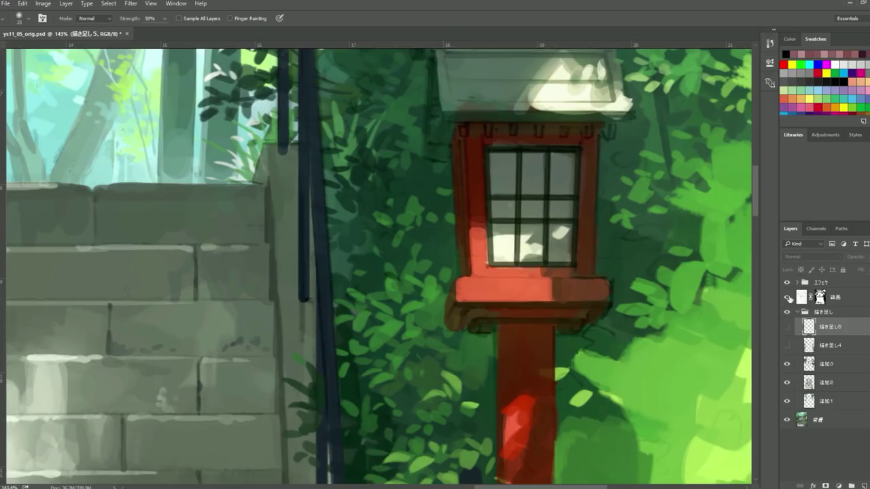
pyautogui.click(787, 364)
pyautogui.click(786, 365)
# Step: Toggle the visibility of the 描き足し group to compare the lantern with and without all its added layers
pyautogui.click(787, 314)
pyautogui.click(787, 314)
pyautogui.click(787, 314)
pyautogui.click(787, 314)
# Step: Compare the lantern with the 線画 line-art layer and the effects group hidden and shown, leaving both visible
pyautogui.click(787, 297)
pyautogui.click(787, 297)
pyautogui.click(787, 296)
pyautogui.click(787, 297)
pyautogui.click(787, 297)
pyautogui.click(786, 283)
pyautogui.click(787, 282)
pyautogui.click(787, 297)
pyautogui.click(787, 297)
pyautogui.click(786, 297)
pyautogui.click(787, 297)
pyautogui.click(787, 297)
# Step: Hide the layers from 追加3 down to 背景 and examine the isolated 線画 line art over transparency
pyautogui.moveTo(788, 367); pyautogui.dragTo(787, 420)
pyautogui.scroll(-5, 588, 258)
pyautogui.scroll(-3, 635, 231)
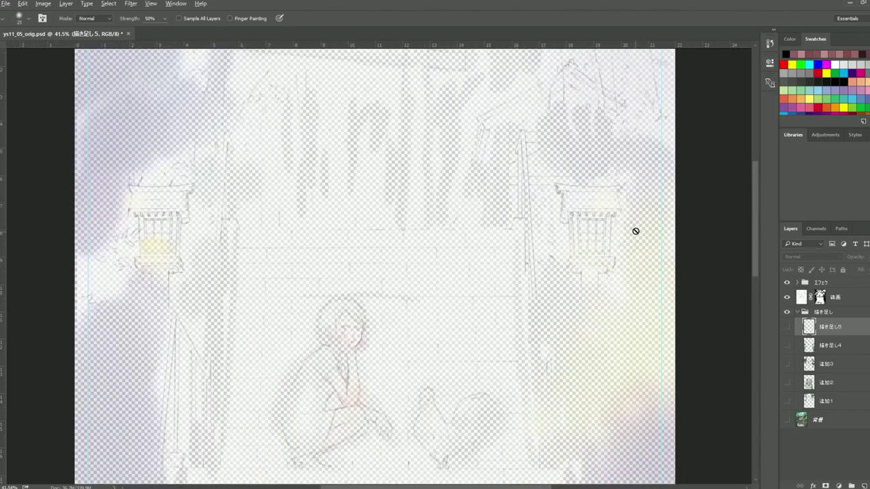
pyautogui.click(787, 299)
pyautogui.click(787, 299)
pyautogui.scroll(-1, 620, 230)
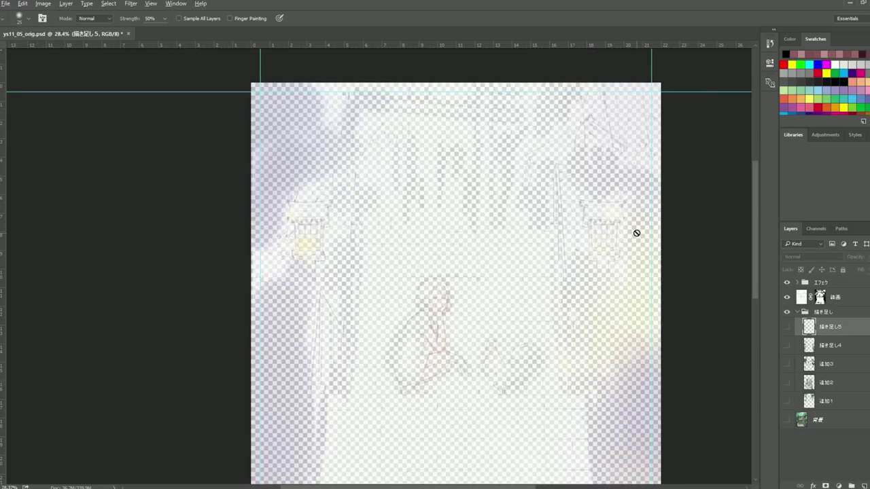
pyautogui.scroll(5, 636, 233)
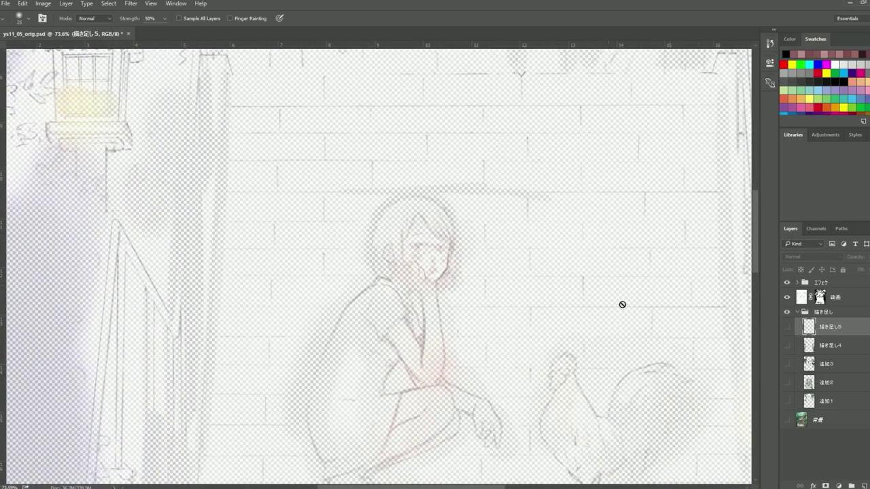
# Step: Select the 線画 layer, raise its opacity, and examine the line art of the gate, stairs and girl
pyautogui.click(857, 297)
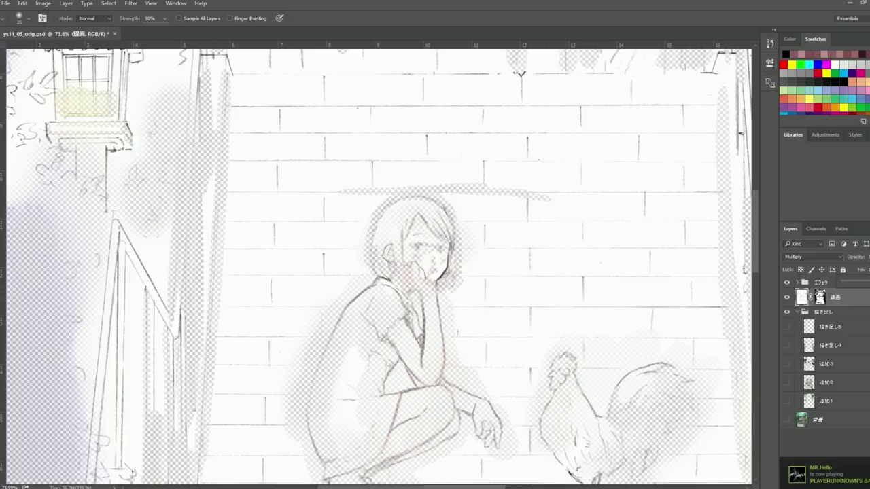
pyautogui.scroll(-4, 263, 274)
pyautogui.scroll(4, 369, 141)
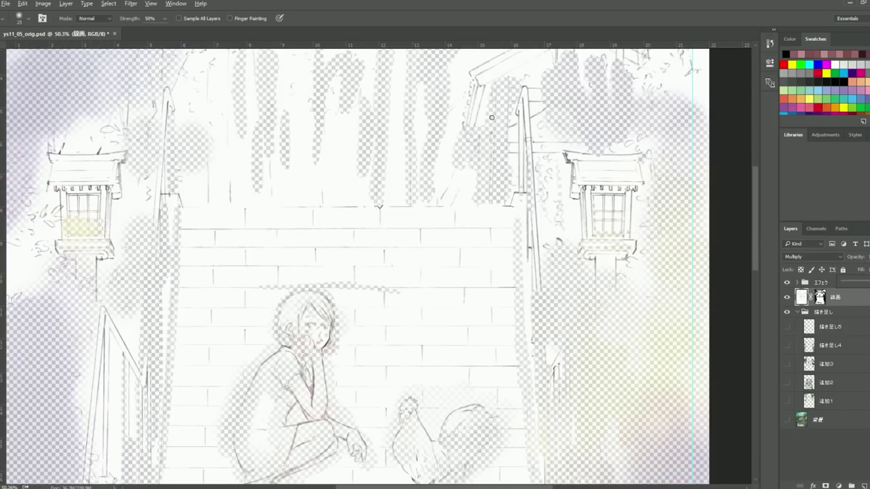
pyautogui.scroll(-4, 532, 243)
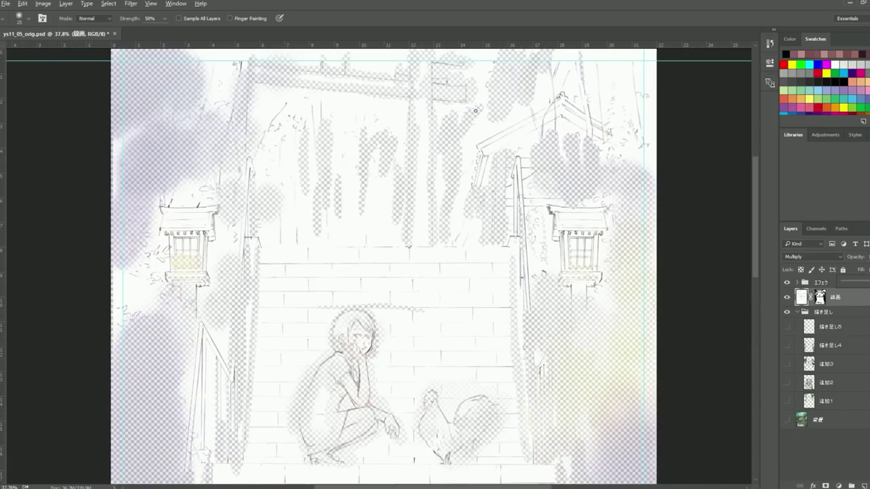
pyautogui.scroll(-1, 475, 110)
pyautogui.scroll(4, 393, 119)
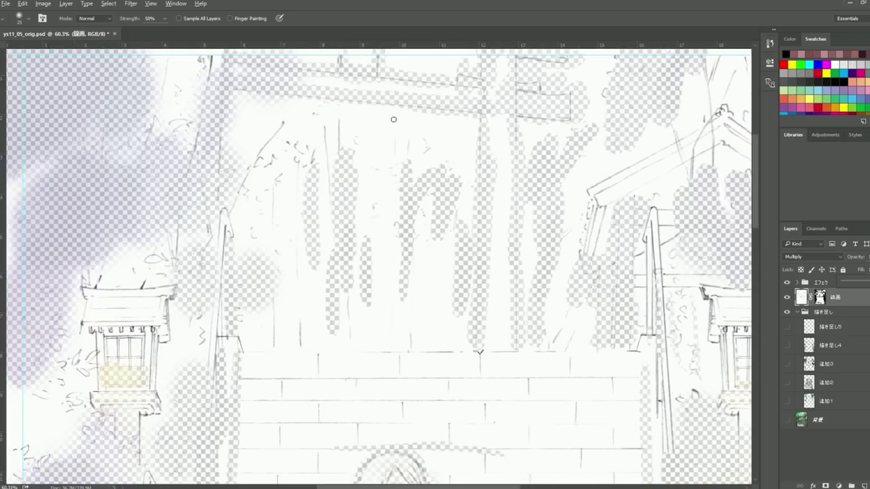
pyautogui.scroll(-2, 393, 118)
pyautogui.scroll(4, 367, 197)
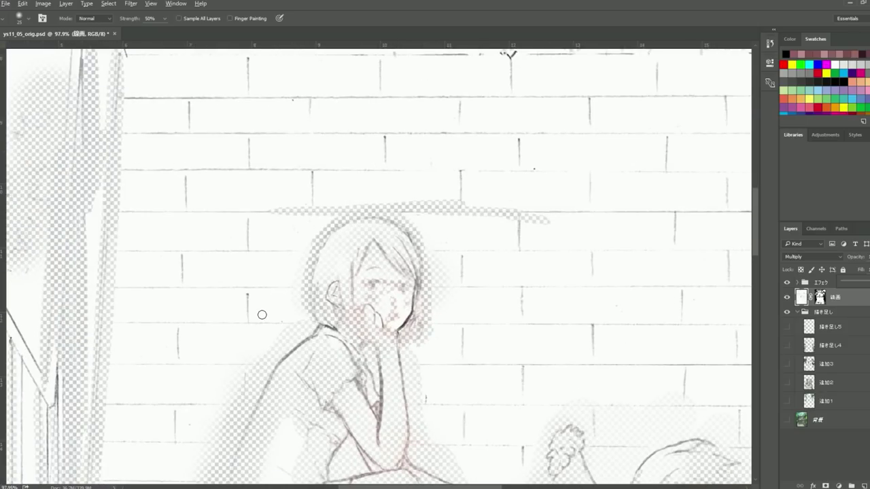
pyautogui.scroll(2, 262, 315)
pyautogui.scroll(-4, 385, 252)
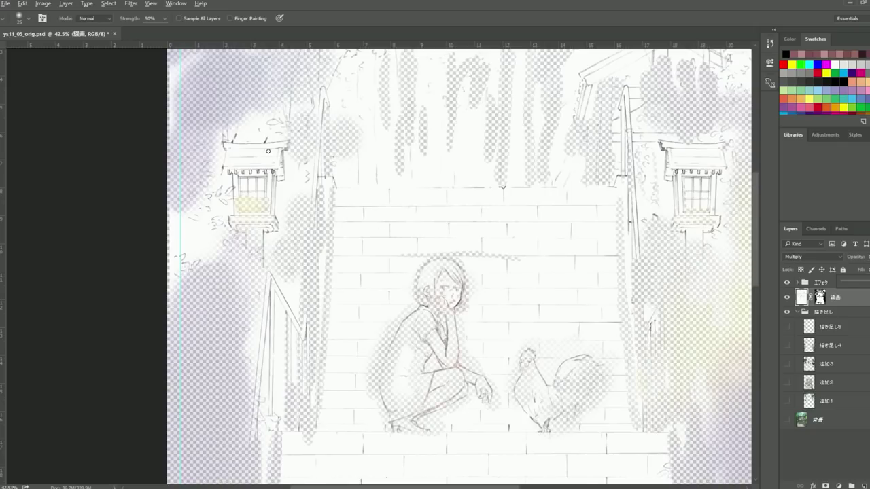
# Step: Examine the line art around the lanterns, the roofed building and the torii gate
pyautogui.scroll(5, 279, 156)
pyautogui.scroll(-5, 240, 195)
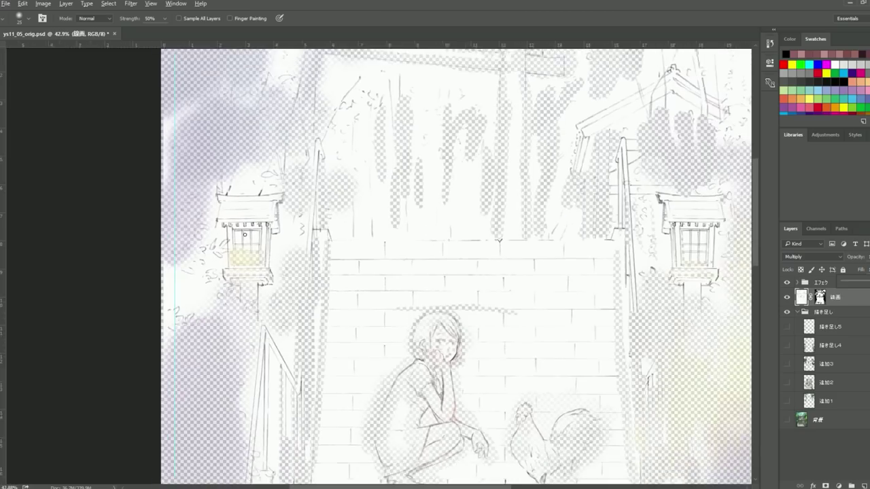
pyautogui.scroll(-2, 246, 232)
pyautogui.scroll(4, 598, 95)
pyautogui.scroll(-3, 550, 269)
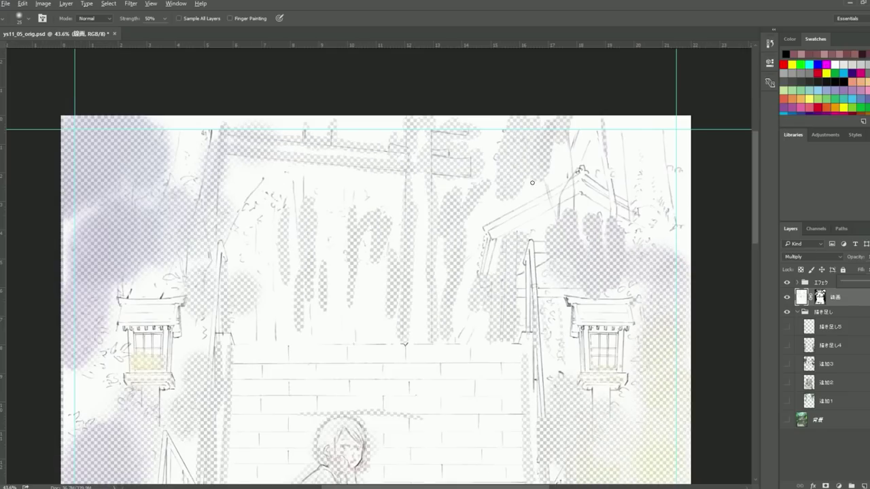
pyautogui.scroll(-2, 536, 190)
pyautogui.scroll(2, 537, 190)
pyautogui.scroll(-2, 536, 189)
# Step: Check the effects group's visibility, expand the group, and show the hidden painting layers and 背景 again
pyautogui.click(787, 282)
pyautogui.click(786, 282)
pyautogui.click(796, 282)
pyautogui.click(786, 354)
pyautogui.click(787, 316)
pyautogui.click(787, 316)
pyautogui.click(786, 353)
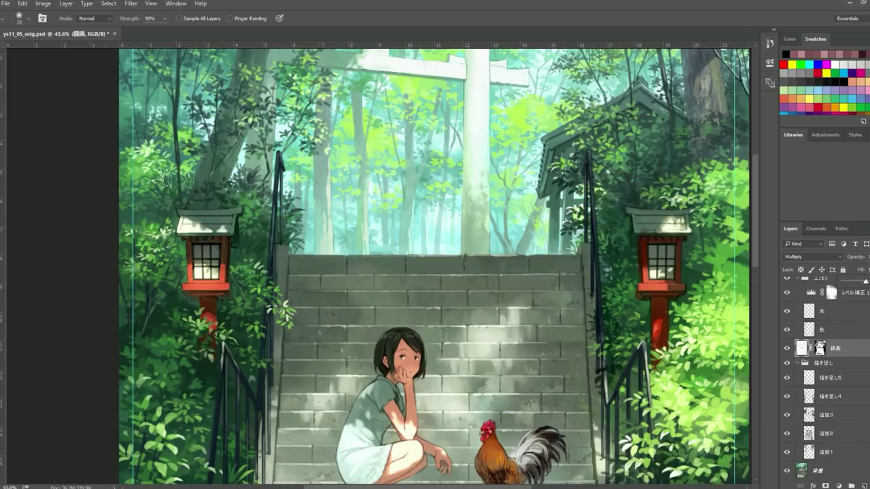
pyautogui.click(386, 99)
# Step: View the complete illustration, and compare it with the 背景 layer hidden and shown
pyautogui.scroll(-6, 386, 108)
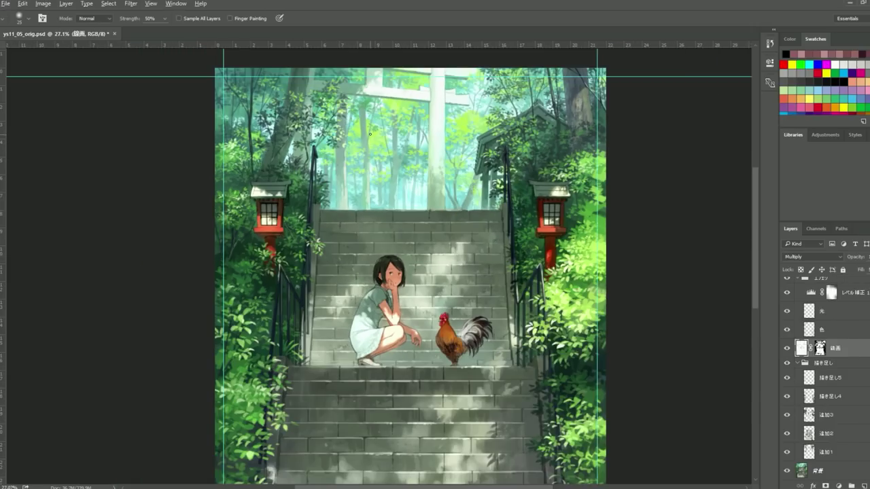
pyautogui.scroll(3, 418, 334)
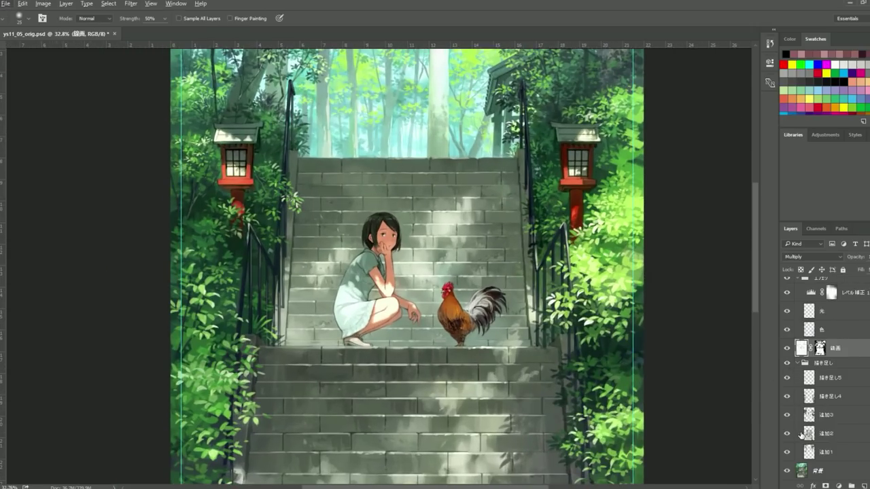
pyautogui.click(789, 469)
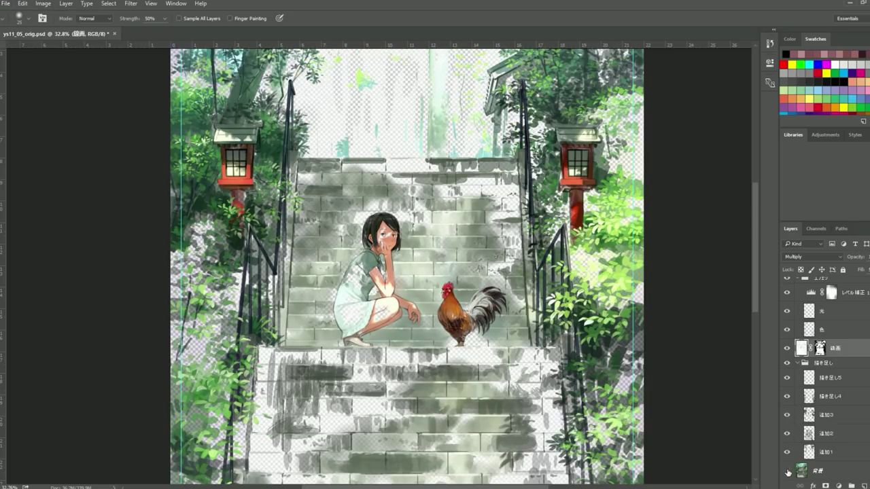
pyautogui.click(788, 469)
# Step: Hide layers 追加1 through 描き足し5 and examine the rough base painting on 背景
pyautogui.moveTo(787, 452); pyautogui.dragTo(787, 377)
pyautogui.scroll(-2, 526, 167)
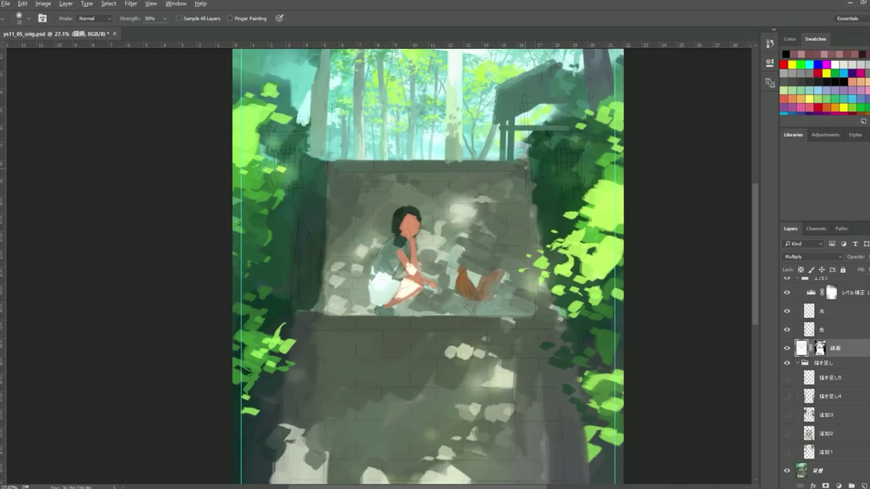
pyautogui.scroll(4, 427, 218)
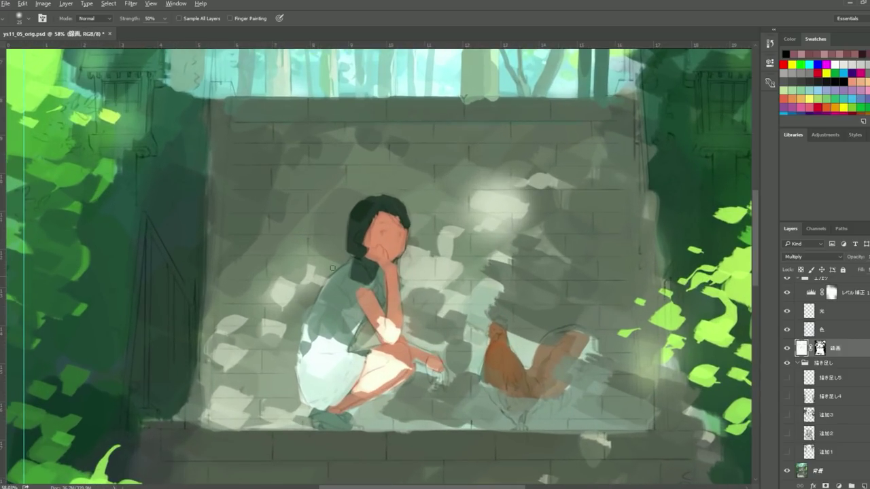
pyautogui.scroll(-4, 372, 182)
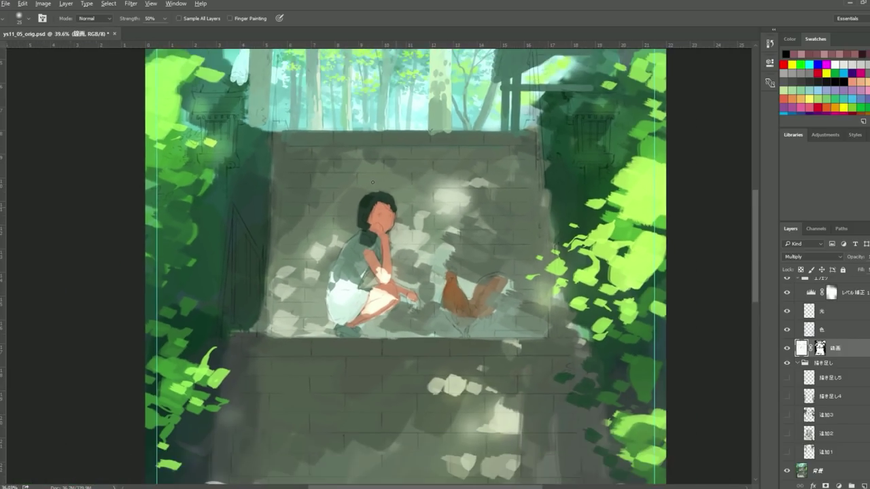
# Step: Examine the rough base painting of the girl, the rooster and the surrounding steps
pyautogui.scroll(4, 372, 182)
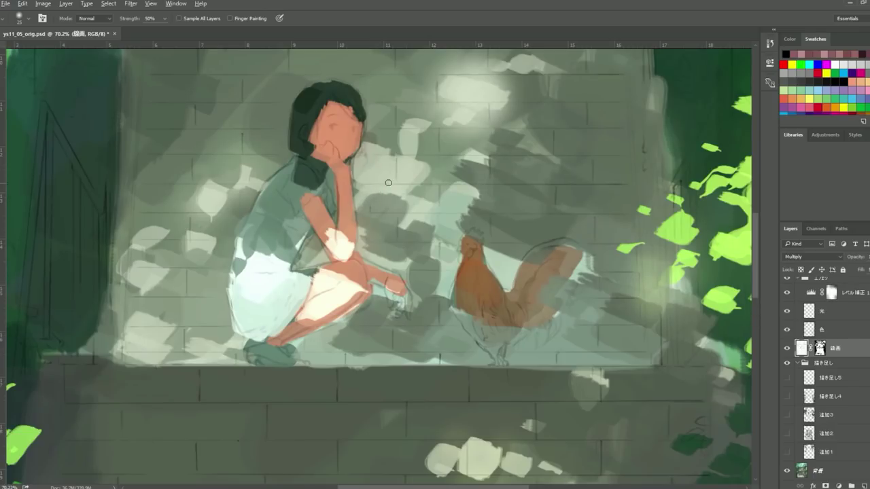
pyautogui.scroll(-3, 376, 138)
pyautogui.scroll(6, 364, 192)
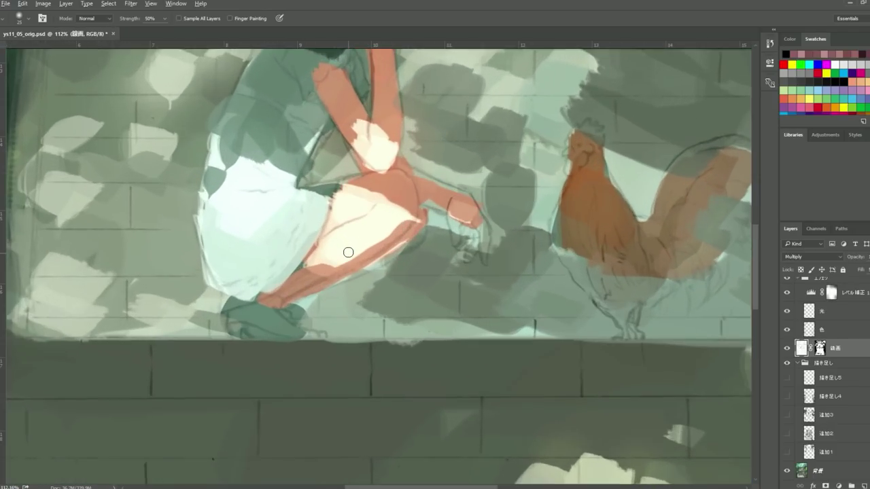
pyautogui.scroll(-8, 365, 192)
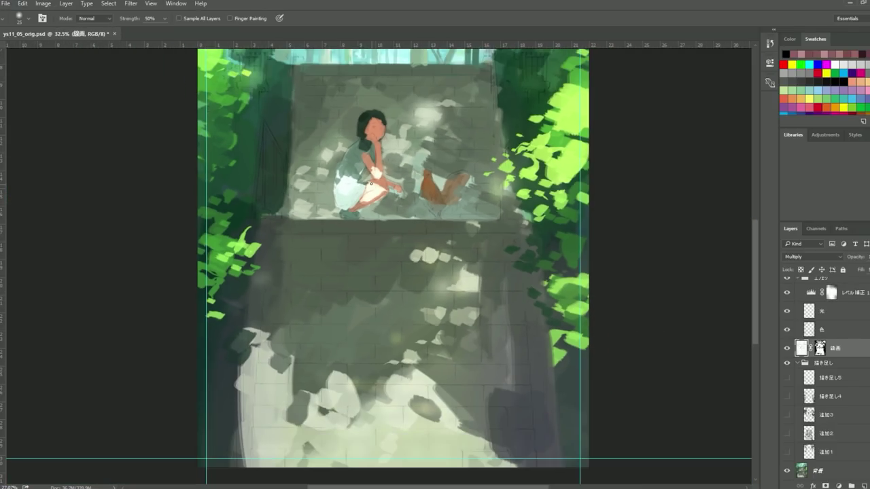
pyautogui.scroll(1, 371, 182)
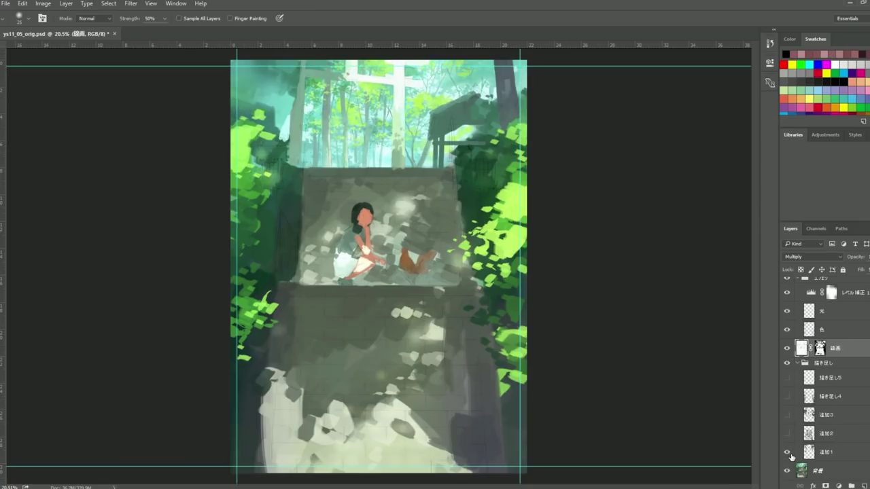
# Step: Compare the rough painting with the 背景 layer hidden and shown
pyautogui.click(786, 469)
pyautogui.click(786, 469)
pyautogui.click(786, 469)
pyautogui.click(786, 469)
pyautogui.click(786, 469)
pyautogui.click(786, 468)
# Step: Isolate layer 追加1 and examine its painted trees, foliage and roofed building
pyautogui.keyDown('alt'); pyautogui.click(789, 452); pyautogui.keyUp('alt')
pyautogui.click(788, 452)
pyautogui.click(788, 452)
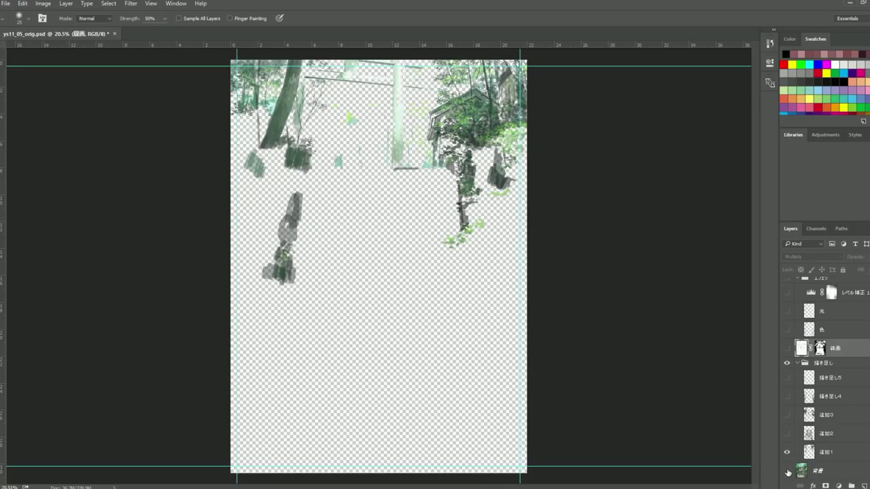
pyautogui.click(787, 471)
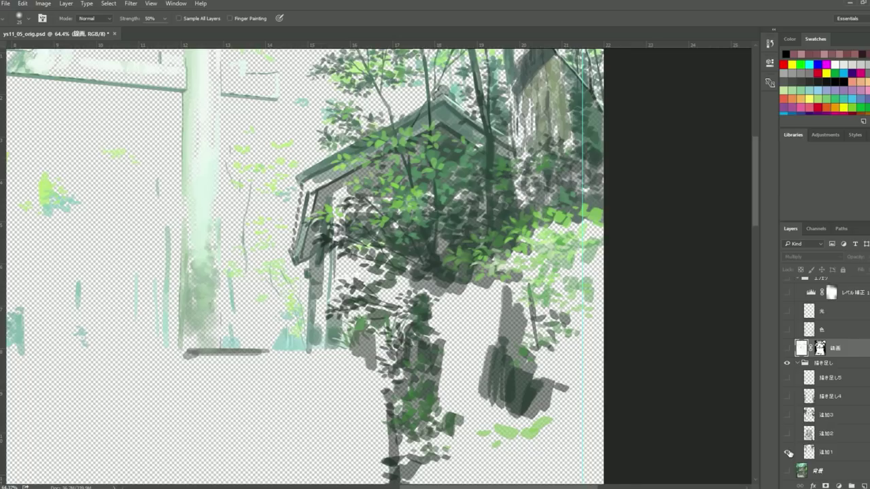
pyautogui.click(787, 452)
pyautogui.click(788, 452)
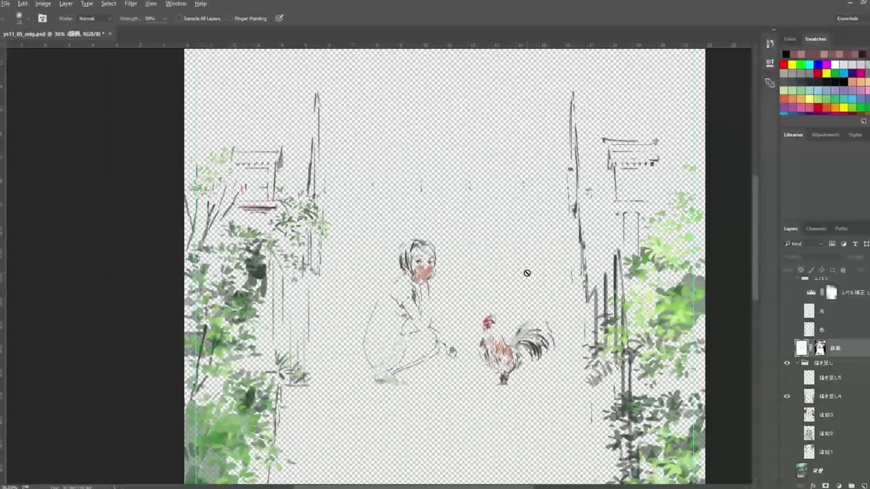
# Step: Examine layer 描き足し4 on its own, including the foliage, lanterns, girl and rooster
pyautogui.scroll(2, 573, 258)
pyautogui.scroll(2, 602, 273)
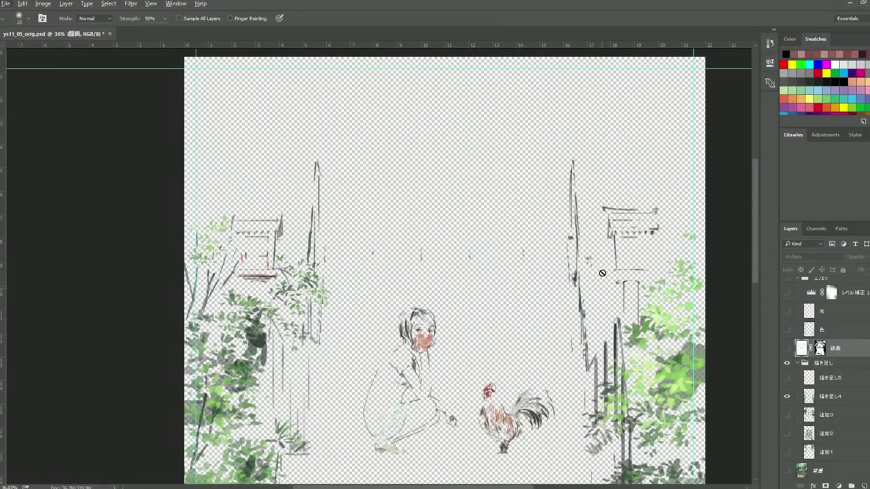
pyautogui.scroll(-6, 602, 273)
pyautogui.scroll(-1, 602, 274)
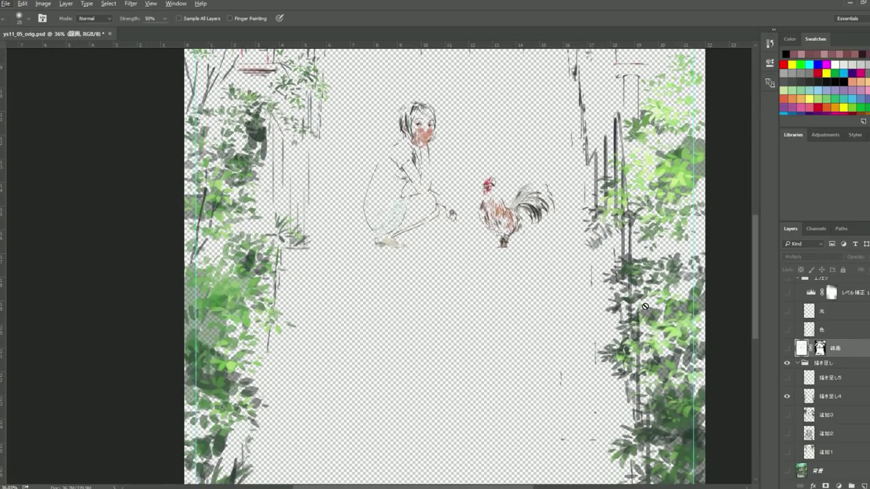
pyautogui.scroll(1, 520, 213)
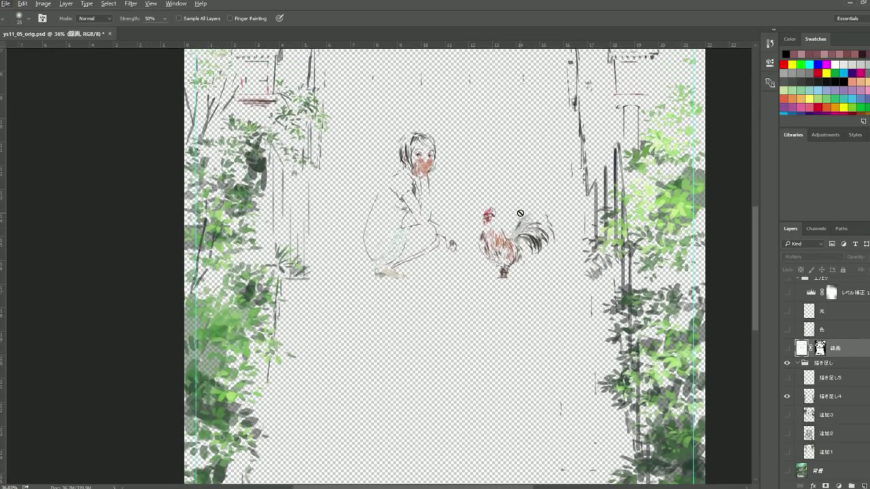
# Step: Compare the isolated details with layer 描き足し5 hidden and shown, leaving it shown
pyautogui.click(784, 385)
pyautogui.click(785, 385)
pyautogui.click(784, 385)
pyautogui.click(785, 384)
pyautogui.click(786, 386)
pyautogui.click(787, 386)
# Step: Show layers 追加3, 追加2, 追加1 and 背景 again and view the combined painting
pyautogui.click(787, 415)
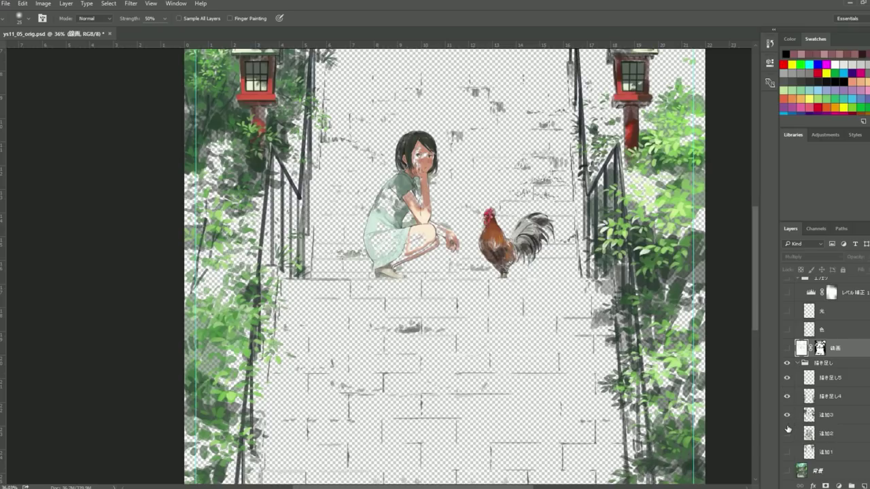
pyautogui.click(787, 432)
pyautogui.click(786, 451)
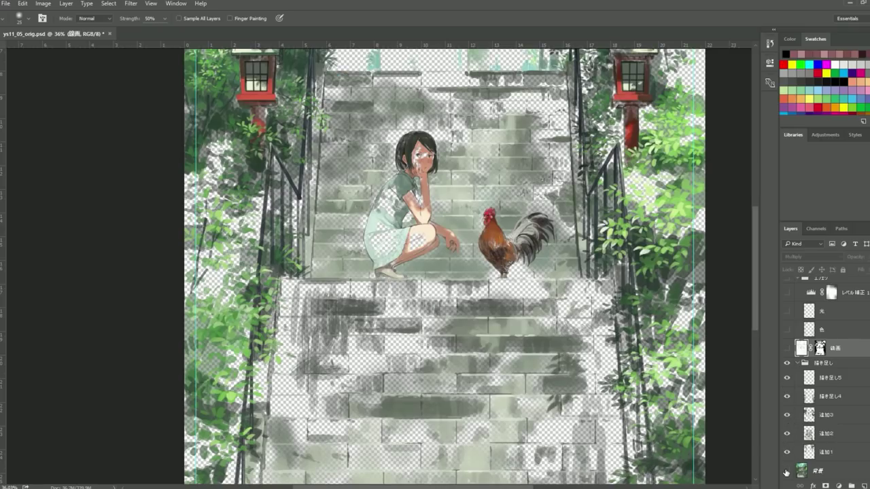
pyautogui.click(786, 470)
pyautogui.scroll(-6, 575, 367)
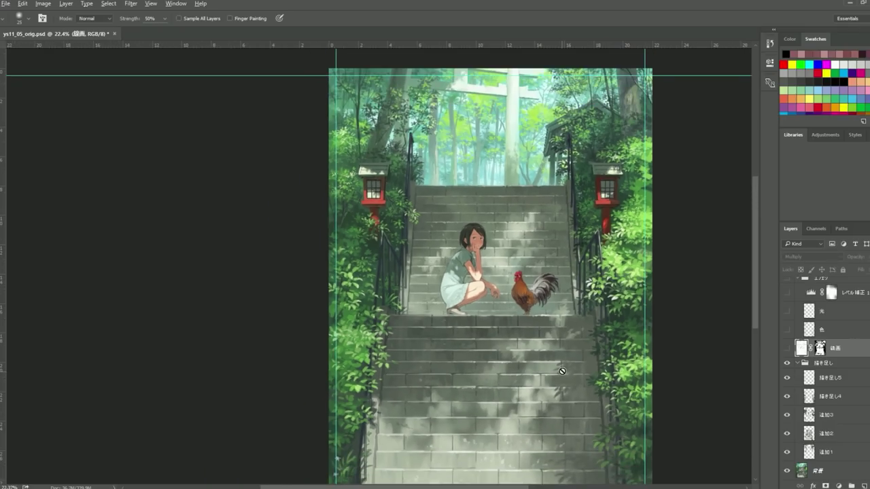
pyautogui.scroll(1, 813, 351)
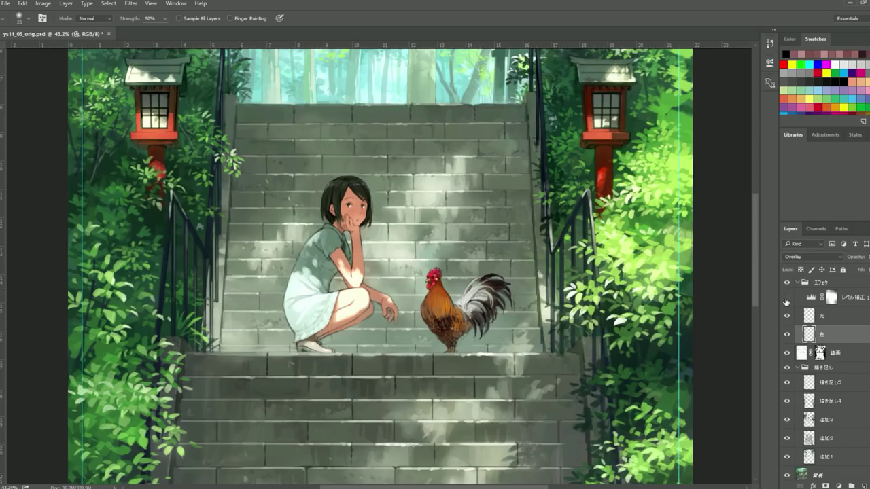
# Step: Hide the effects layers レベル補正 1, 光 and 色, and view the illustration without them
pyautogui.click(787, 334)
pyautogui.click(786, 333)
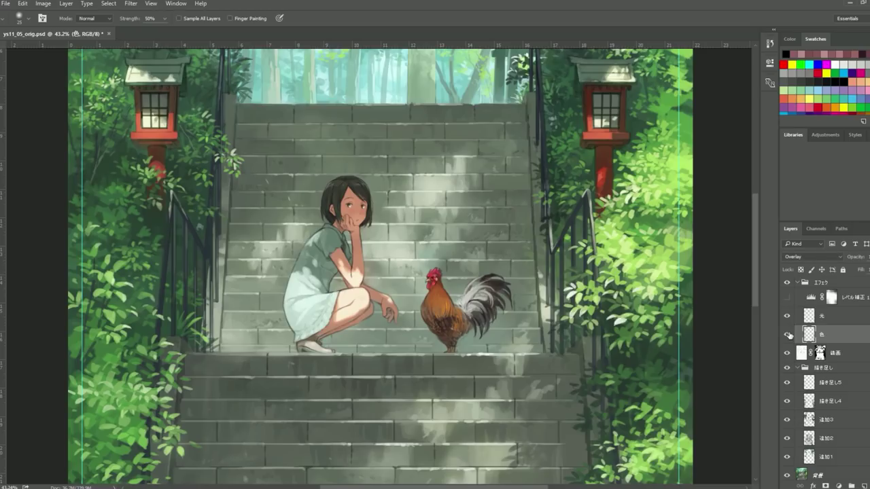
pyautogui.click(787, 316)
pyautogui.click(787, 334)
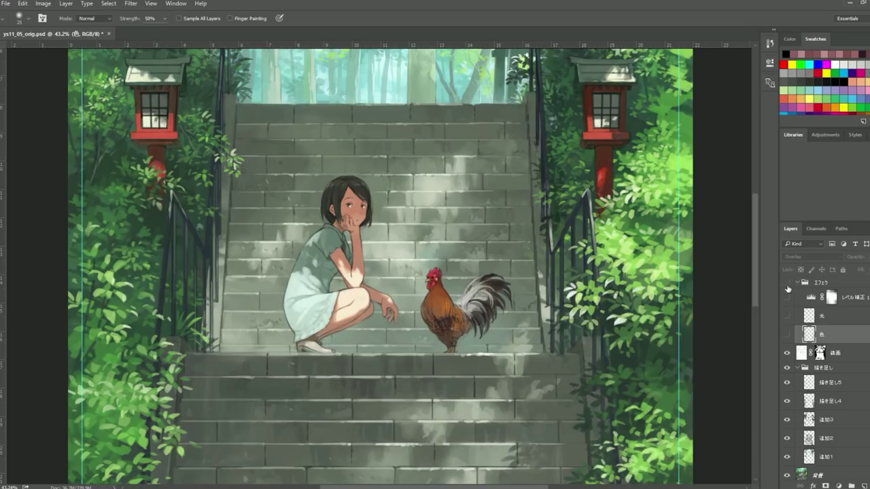
pyautogui.scroll(-3, 617, 308)
pyautogui.scroll(1, 532, 220)
pyautogui.scroll(1, 532, 221)
pyautogui.scroll(-3, 532, 221)
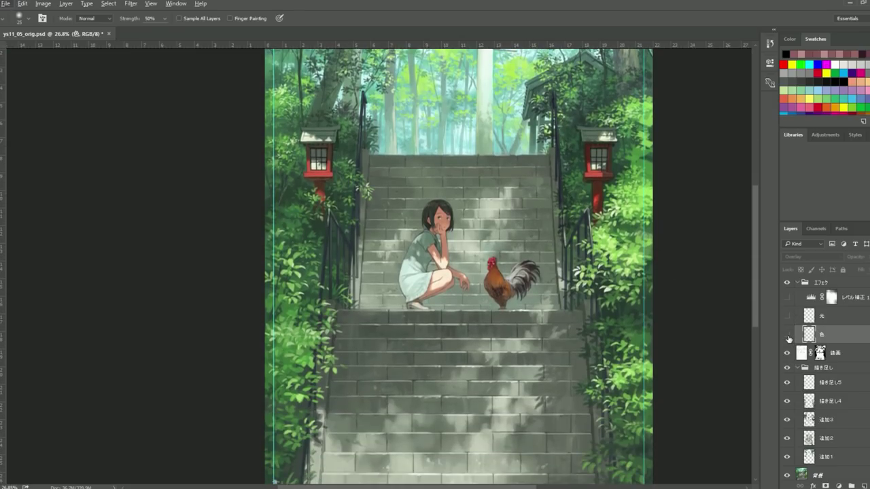
# Step: Compare the illustration with the レベル補正 1 adjustment hidden and shown
pyautogui.click(786, 297)
pyautogui.click(786, 298)
pyautogui.click(786, 297)
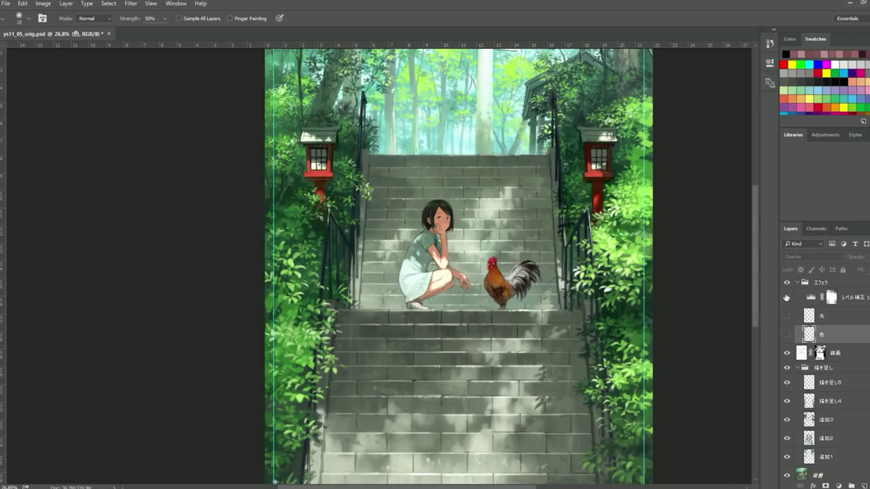
# Step: Open the Levels settings of レベル補正 1, try a lower white input level, and undo that change
pyautogui.click(829, 299)
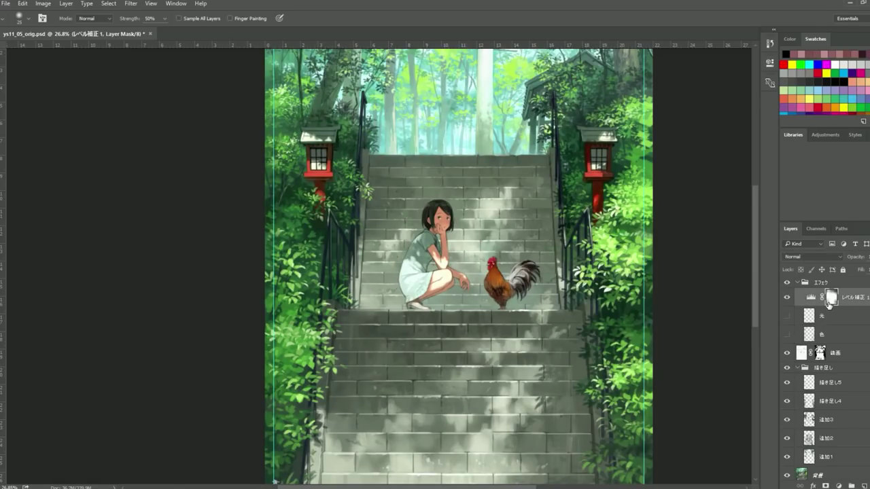
pyautogui.doubleClick(808, 302)
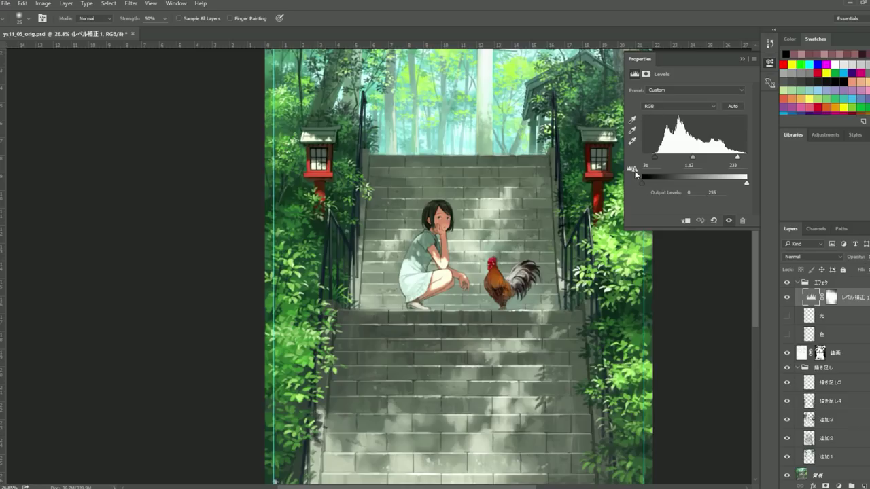
pyautogui.moveTo(737, 157)
pyautogui.mouseDown()
pyautogui.moveTo(700, 156)
pyautogui.moveTo(756, 163)
pyautogui.moveTo(732, 161)
pyautogui.mouseUp()
pyautogui.hotkey('ctrl', 'z')
# Step: Toggle レベル補正 1, 光 and 色 in turn to compare their effects, leaving all three hidden
pyautogui.click(786, 299)
pyautogui.click(785, 299)
pyautogui.click(786, 315)
pyautogui.click(786, 333)
pyautogui.click(786, 334)
pyautogui.click(787, 334)
pyautogui.click(787, 316)
pyautogui.click(788, 298)
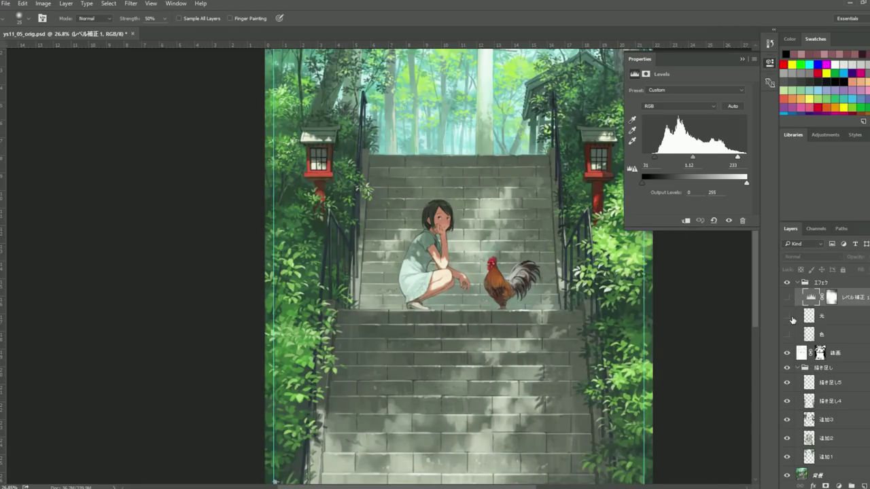
# Step: Compare the illustration with the 光 layer hidden and shown, and select it to check its blend mode
pyautogui.click(788, 316)
pyautogui.click(788, 316)
pyautogui.click(789, 316)
pyautogui.click(818, 319)
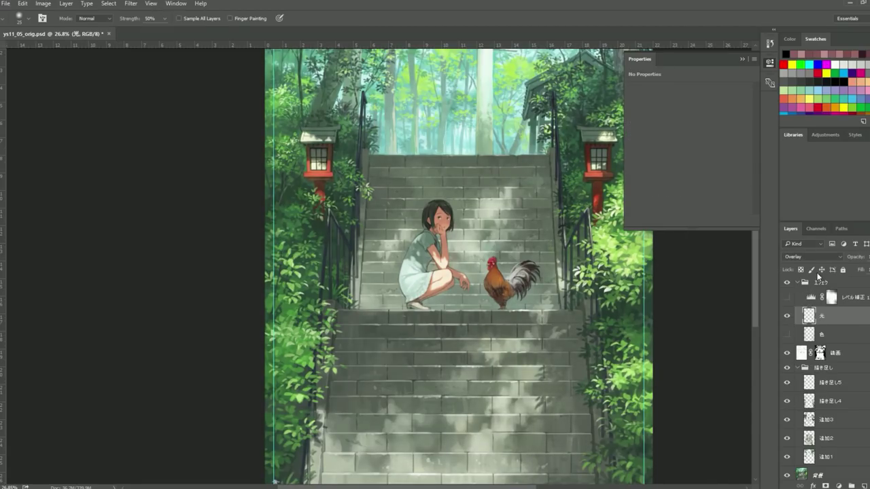
pyautogui.click(788, 316)
# Step: Show and select the 色 layer, compare it against 光, and hide both layers again
pyautogui.click(788, 335)
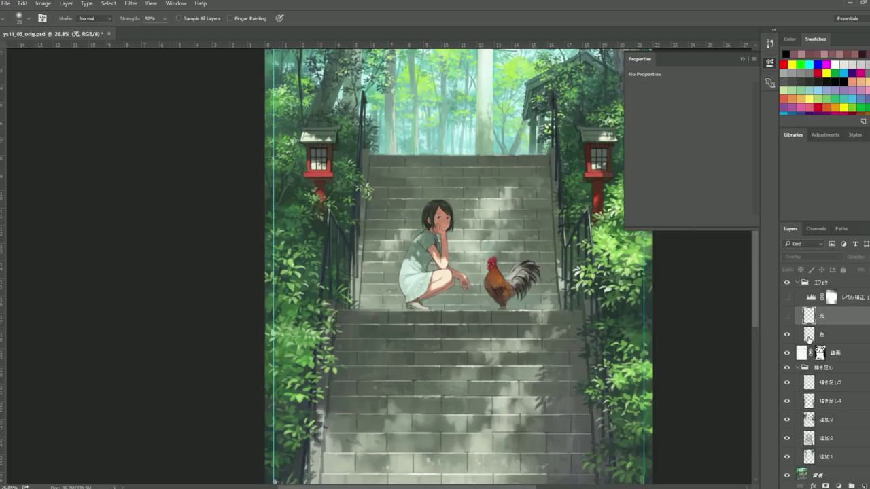
pyautogui.click(808, 336)
pyautogui.click(787, 316)
pyautogui.click(788, 316)
pyautogui.click(787, 335)
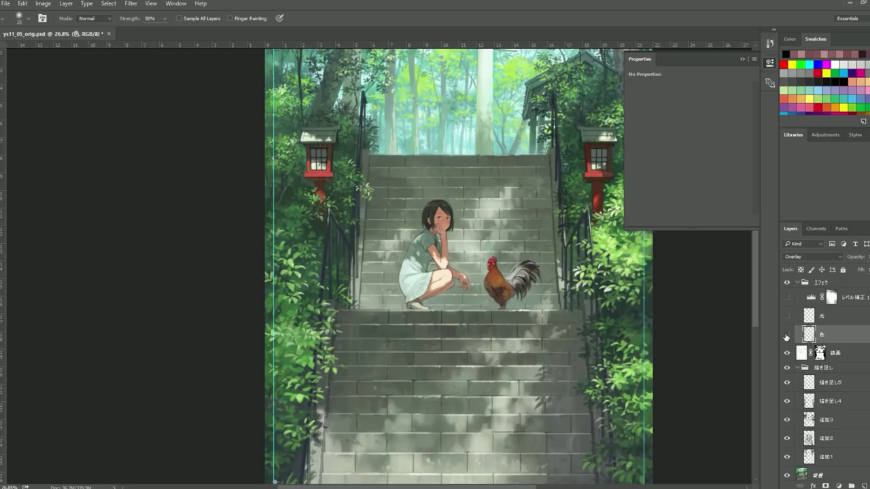
# Step: Show 光, 色 and レベル補正 1 again, collapse the adjustment properties, and fit the whole illustration in view
pyautogui.click(788, 316)
pyautogui.click(788, 334)
pyautogui.click(787, 297)
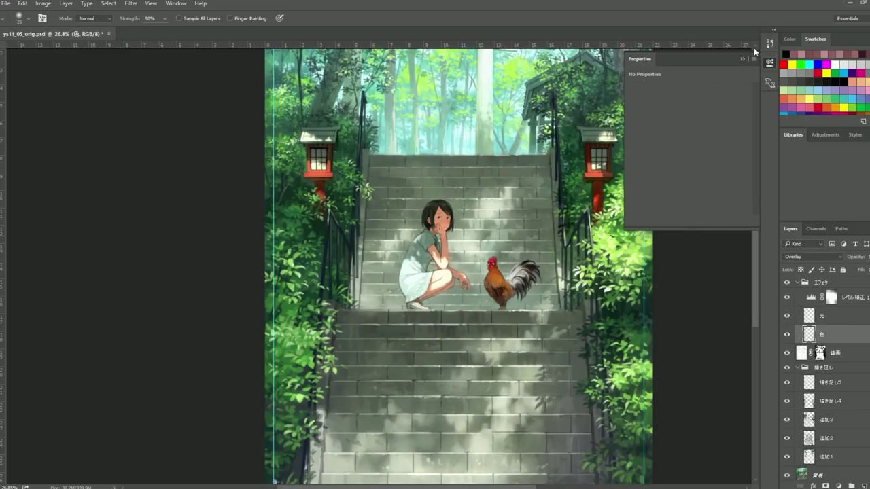
pyautogui.click(743, 59)
pyautogui.hotkey('ctrl', '0')
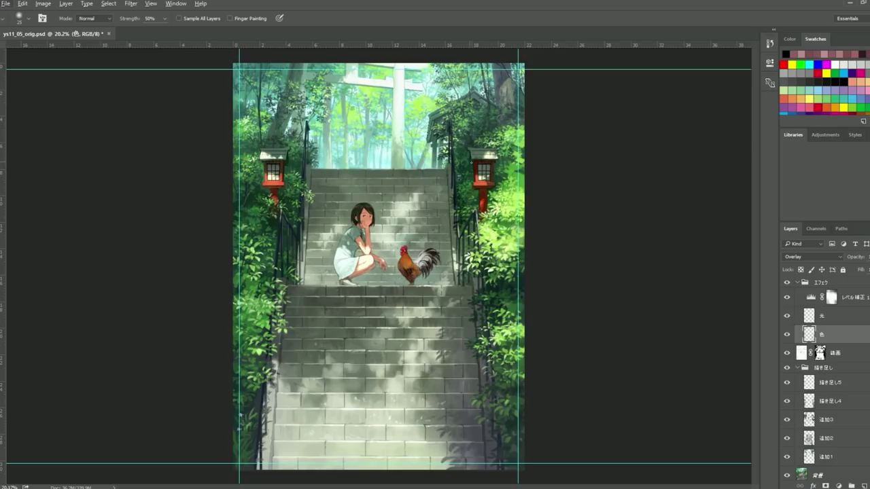
# Step: Examine the finished rendering of the girl and the rooster up close
pyautogui.scroll(6, 364, 244)
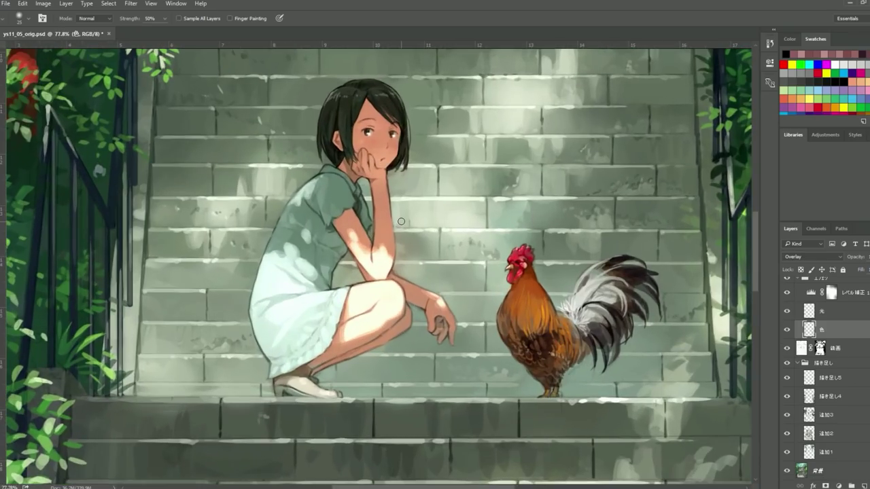
pyautogui.scroll(1, 291, 203)
pyautogui.scroll(1, 203, 192)
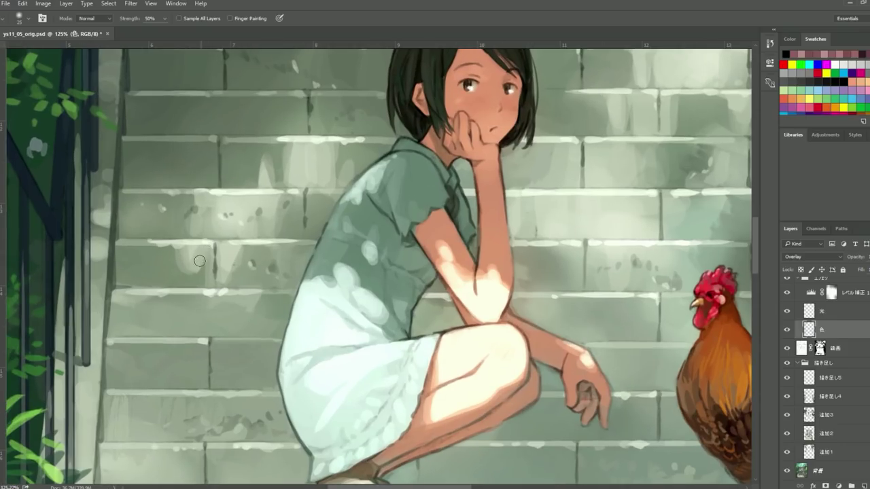
pyautogui.scroll(4, 403, 236)
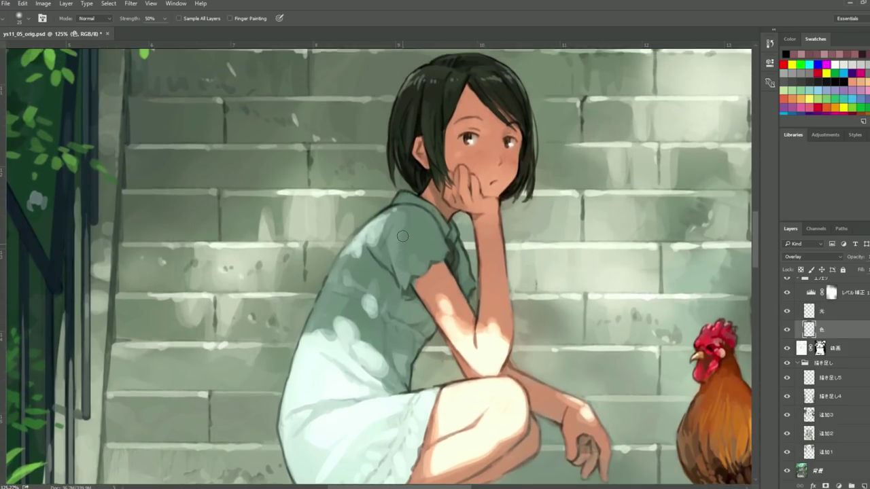
pyautogui.scroll(4, 402, 236)
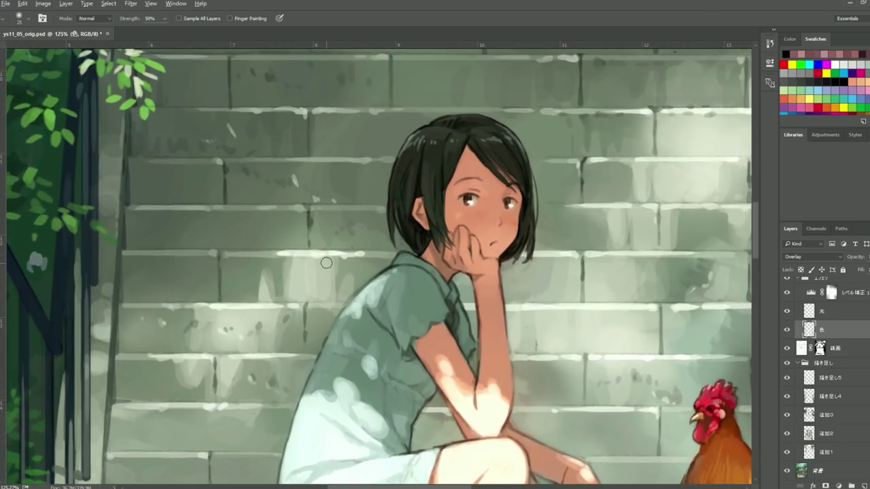
# Step: Review the finished stairway illustration as a whole, comparing close and distant views
pyautogui.scroll(-5, 326, 262)
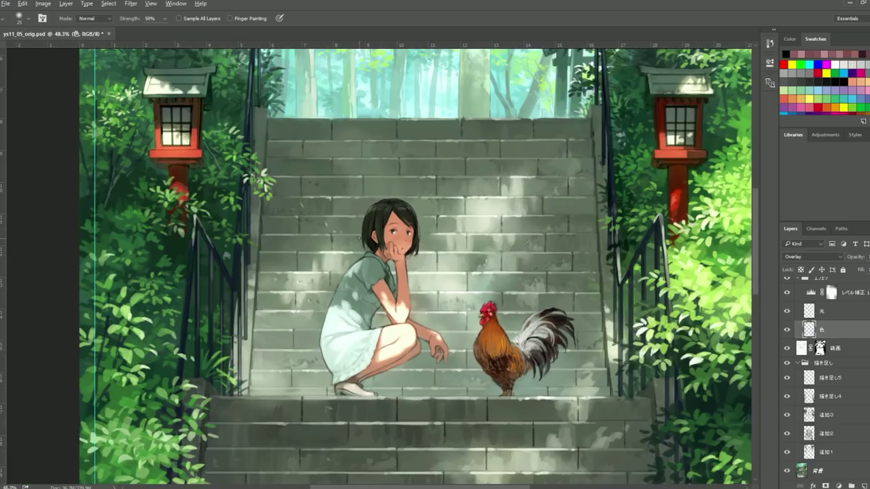
pyautogui.scroll(-3, 357, 237)
pyautogui.scroll(4, 441, 196)
pyautogui.scroll(-2, 441, 196)
pyautogui.scroll(5, 405, 93)
pyautogui.scroll(-10, 405, 93)
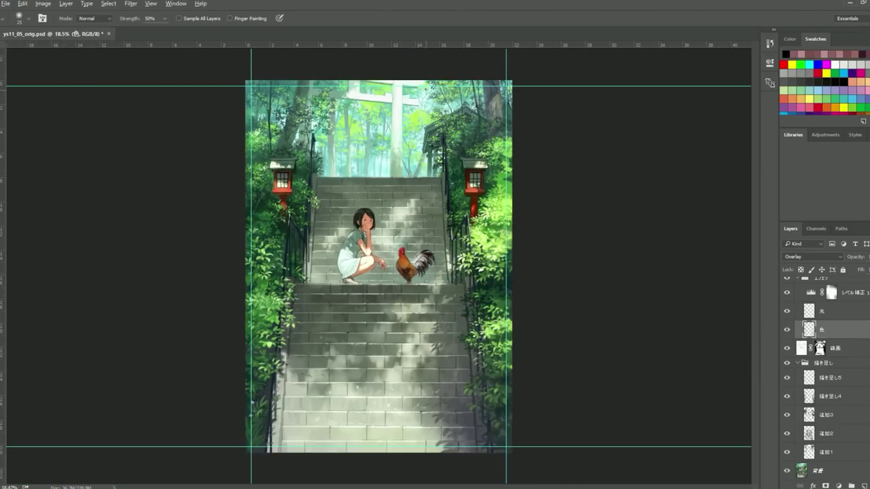
pyautogui.scroll(2, 375, 266)
pyautogui.scroll(-1, 375, 266)
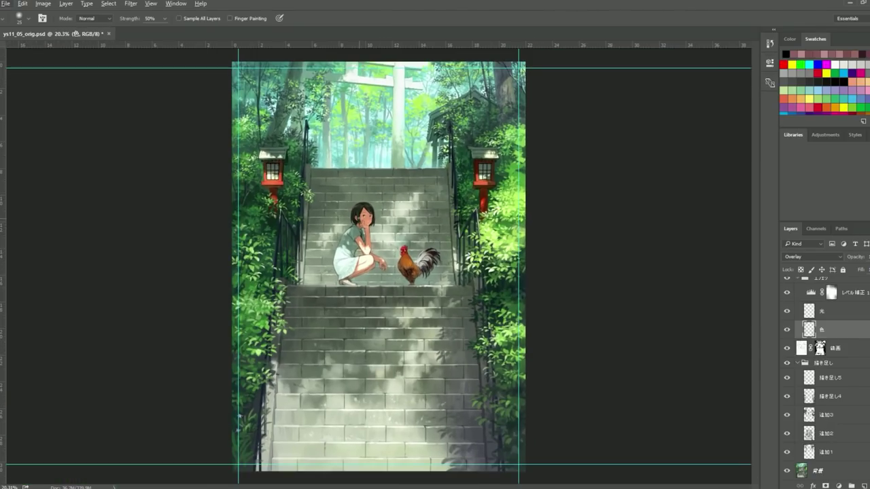
pyautogui.scroll(1, 375, 267)
pyautogui.scroll(-1, 375, 266)
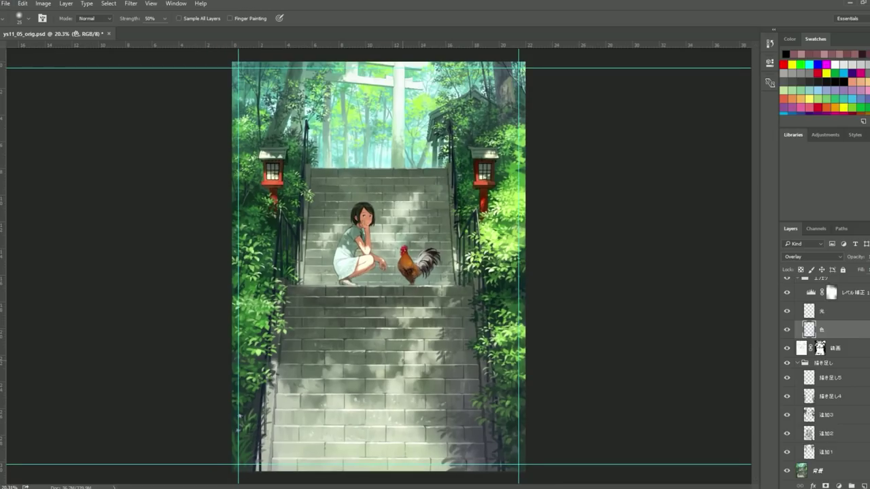